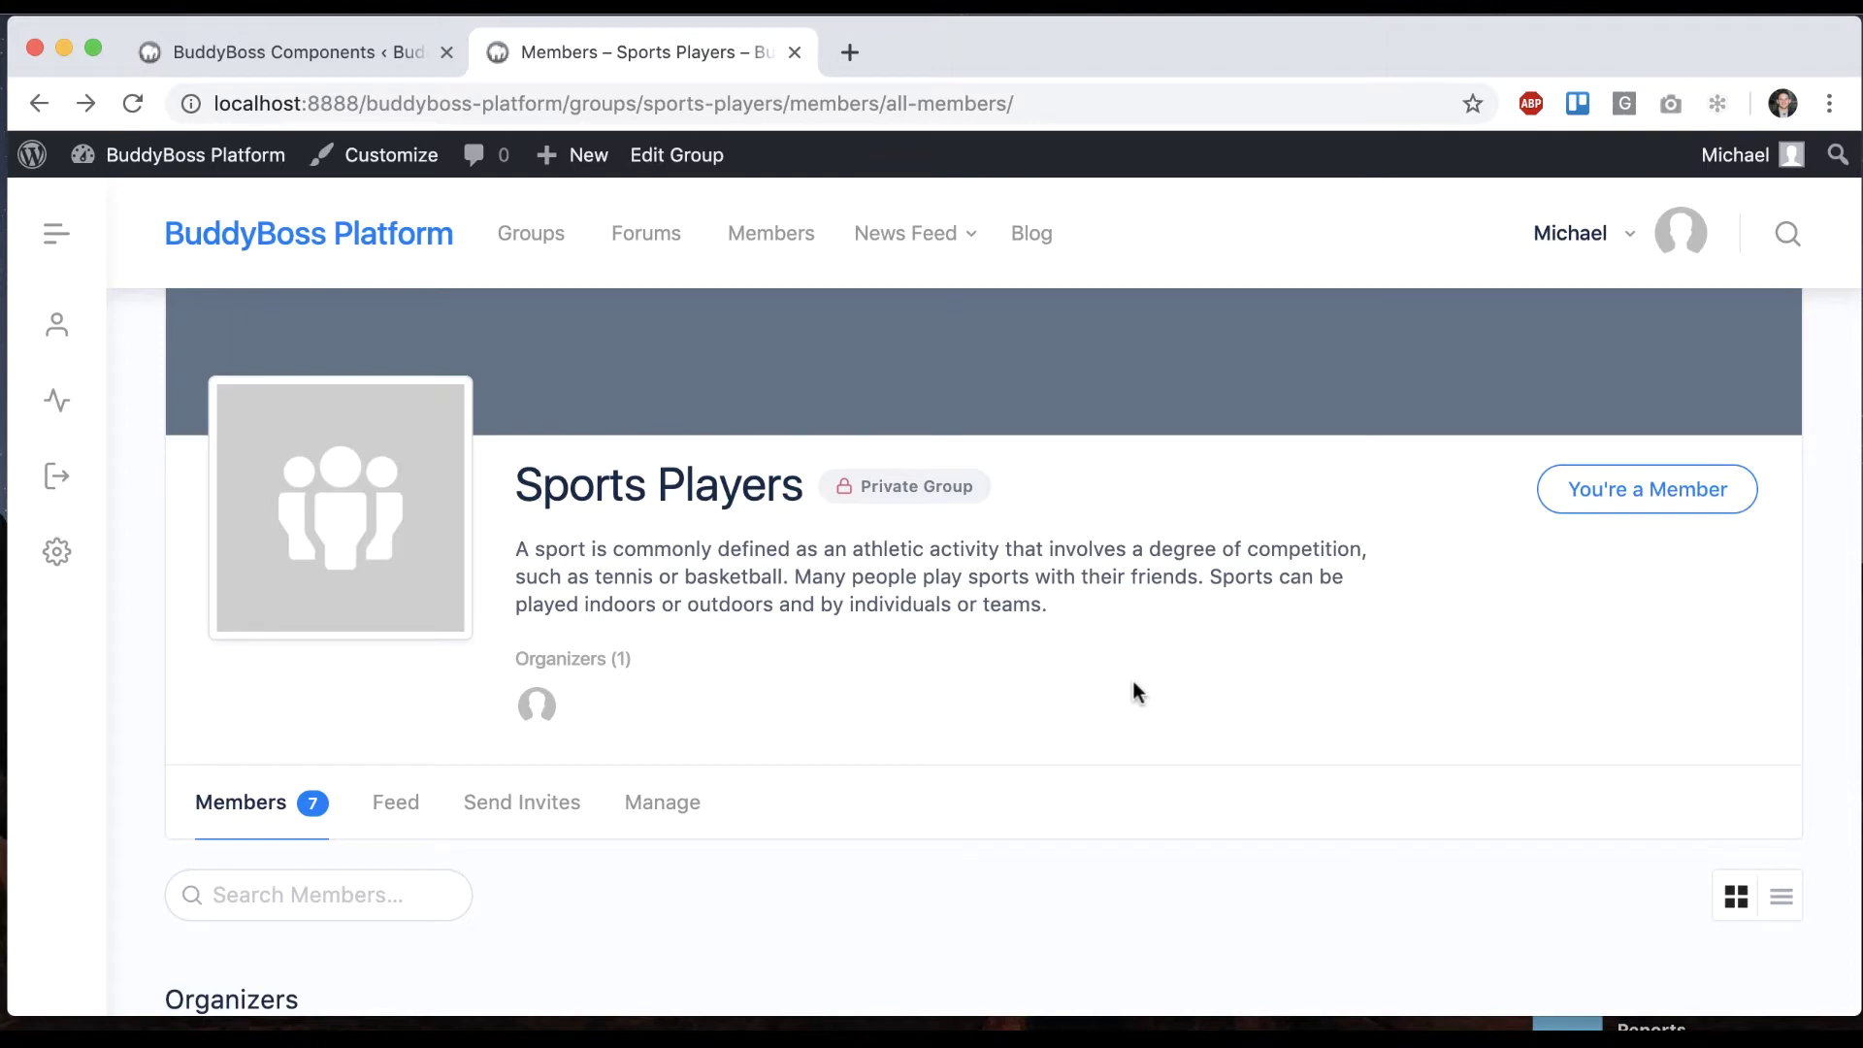
{"action": "scroll", "coordinate": [1132, 676], "scroll_direction": "up", "scroll_amount": 1}
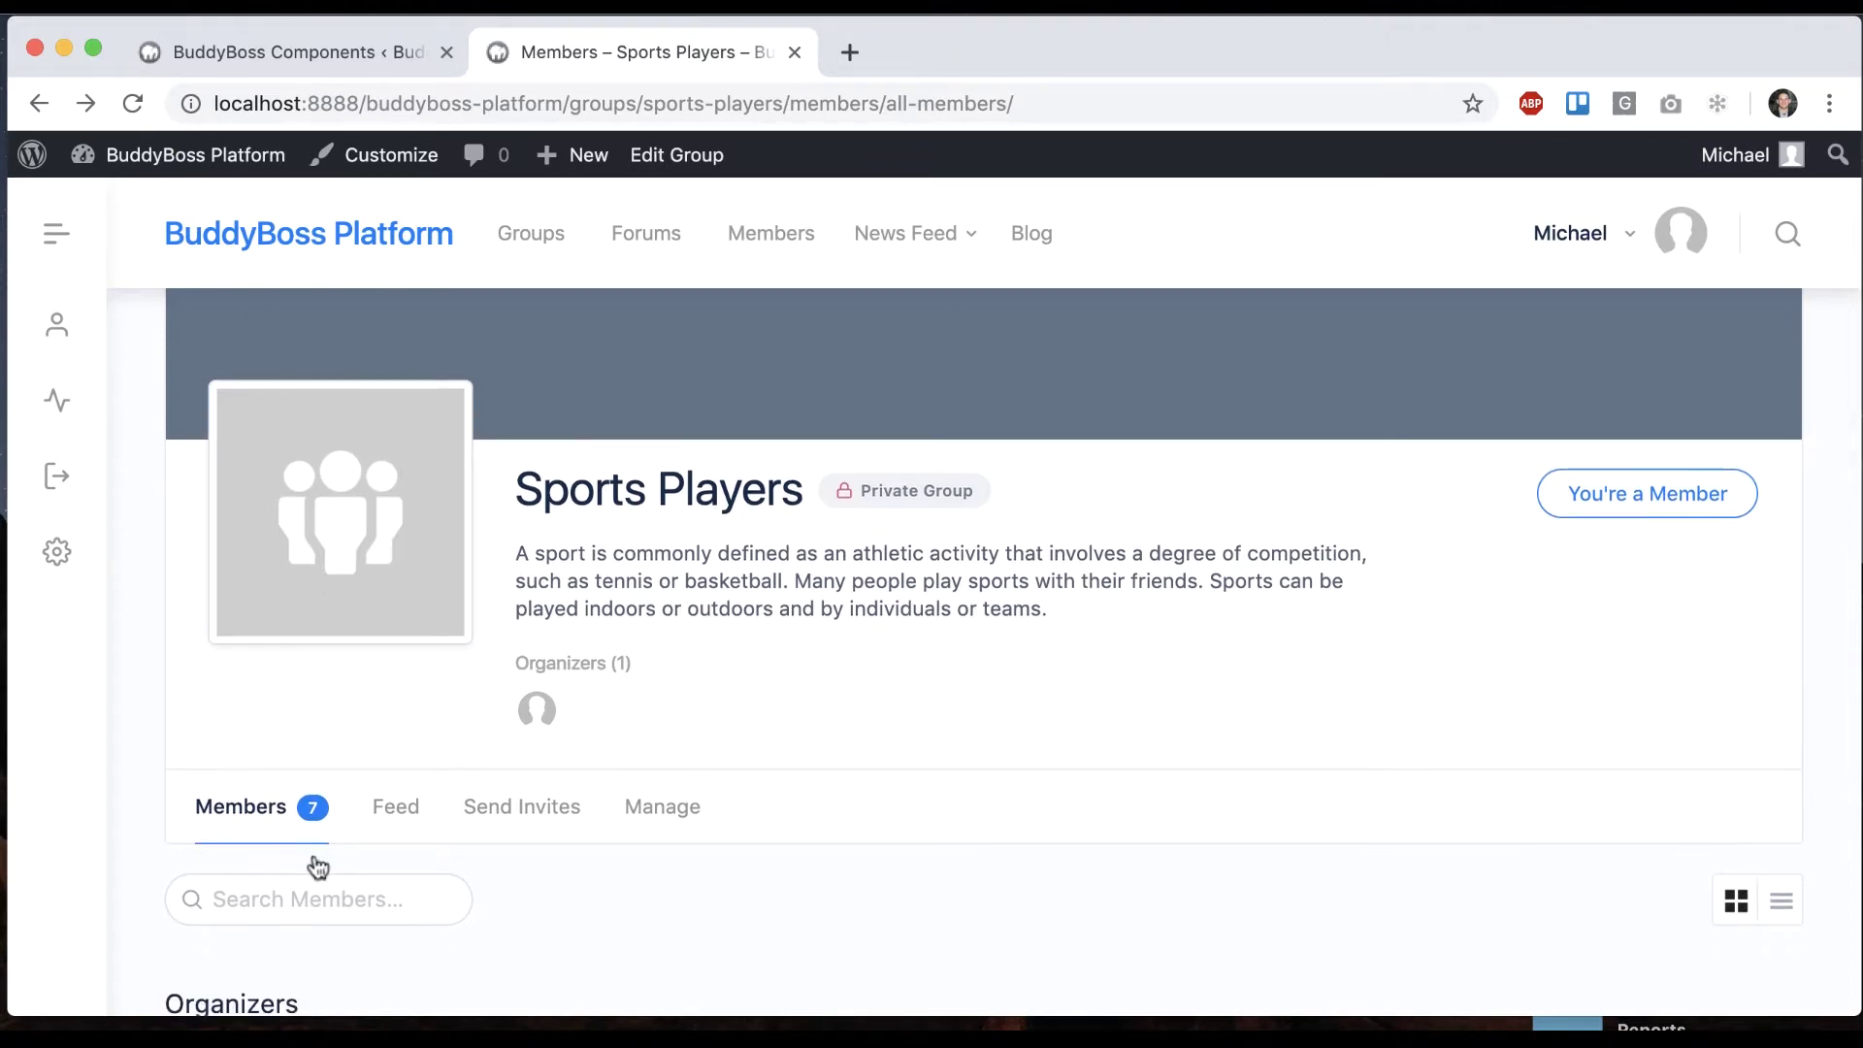
{"action": "scroll", "coordinate": [994, 826], "scroll_direction": "up", "scroll_amount": 1}
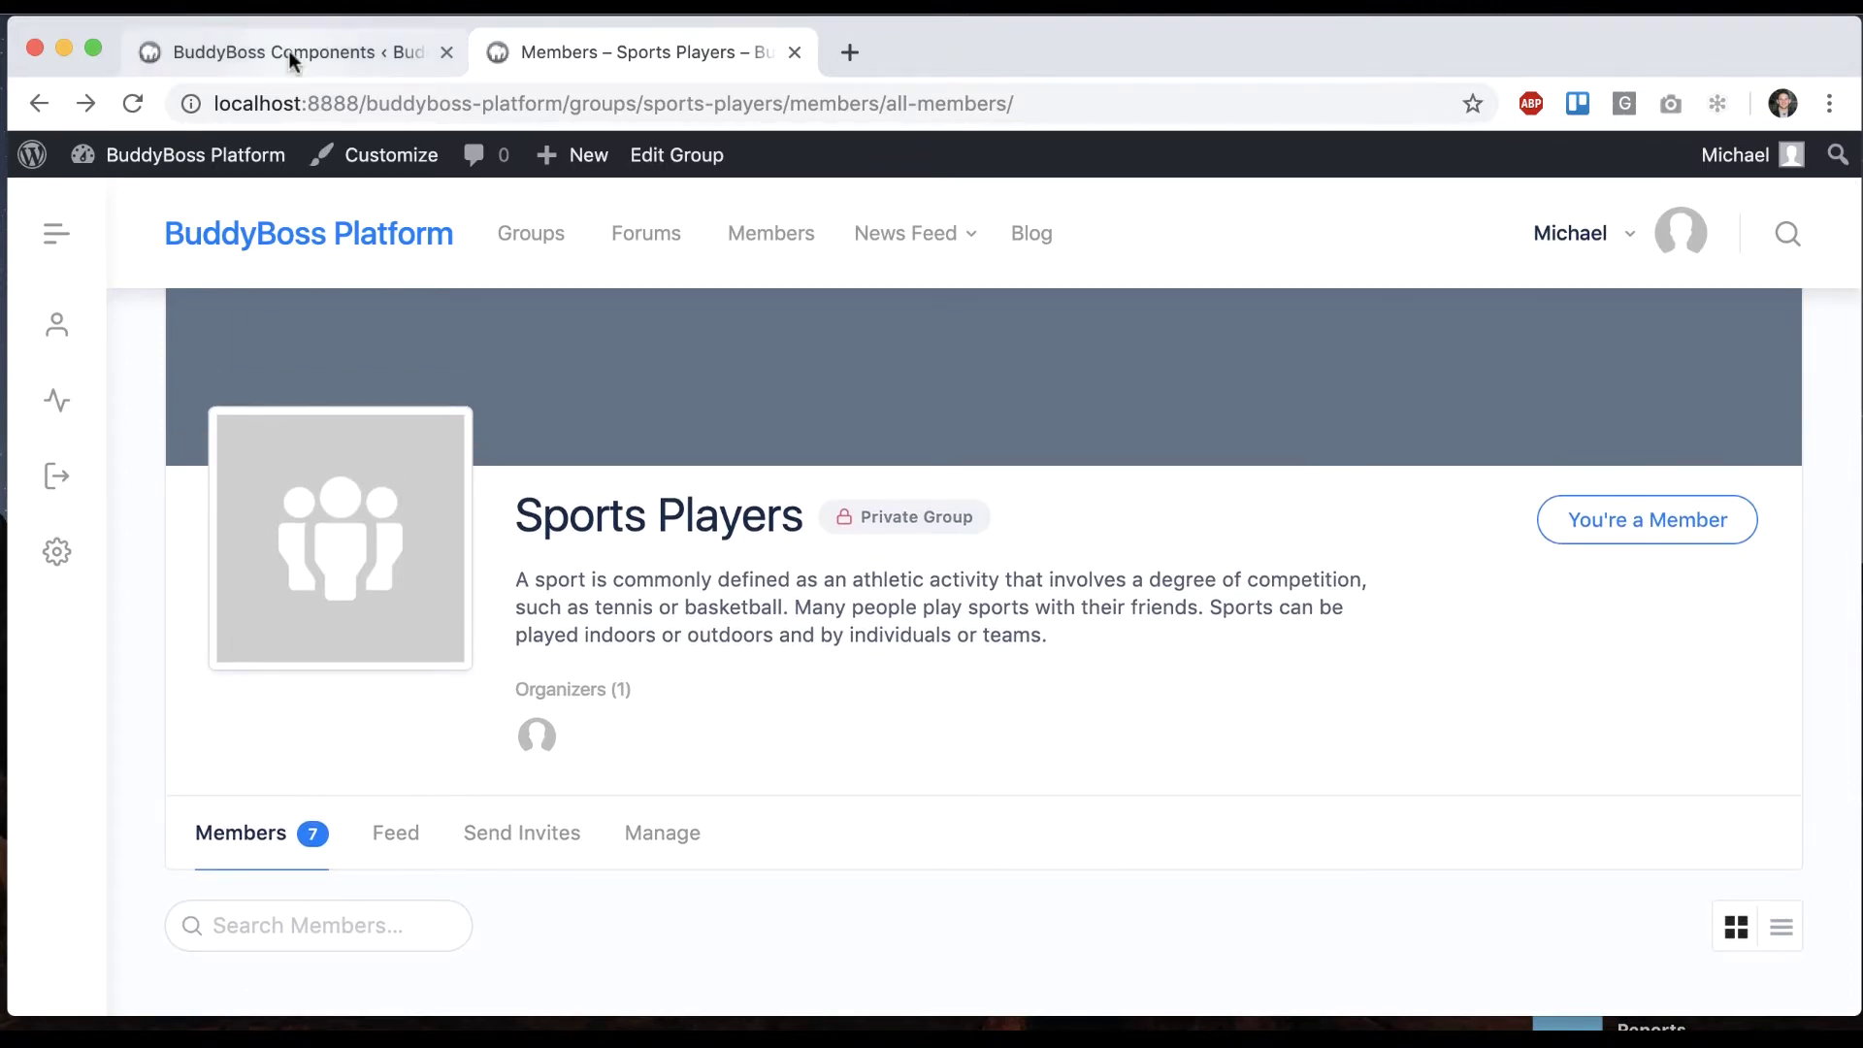
Activate the Forum Discussions component, review its Group Forums settings, and return to Sports Players
{"action": "left_click", "coordinate": [290, 51]}
{"action": "scroll", "coordinate": [596, 526], "scroll_direction": "down", "scroll_amount": 5}
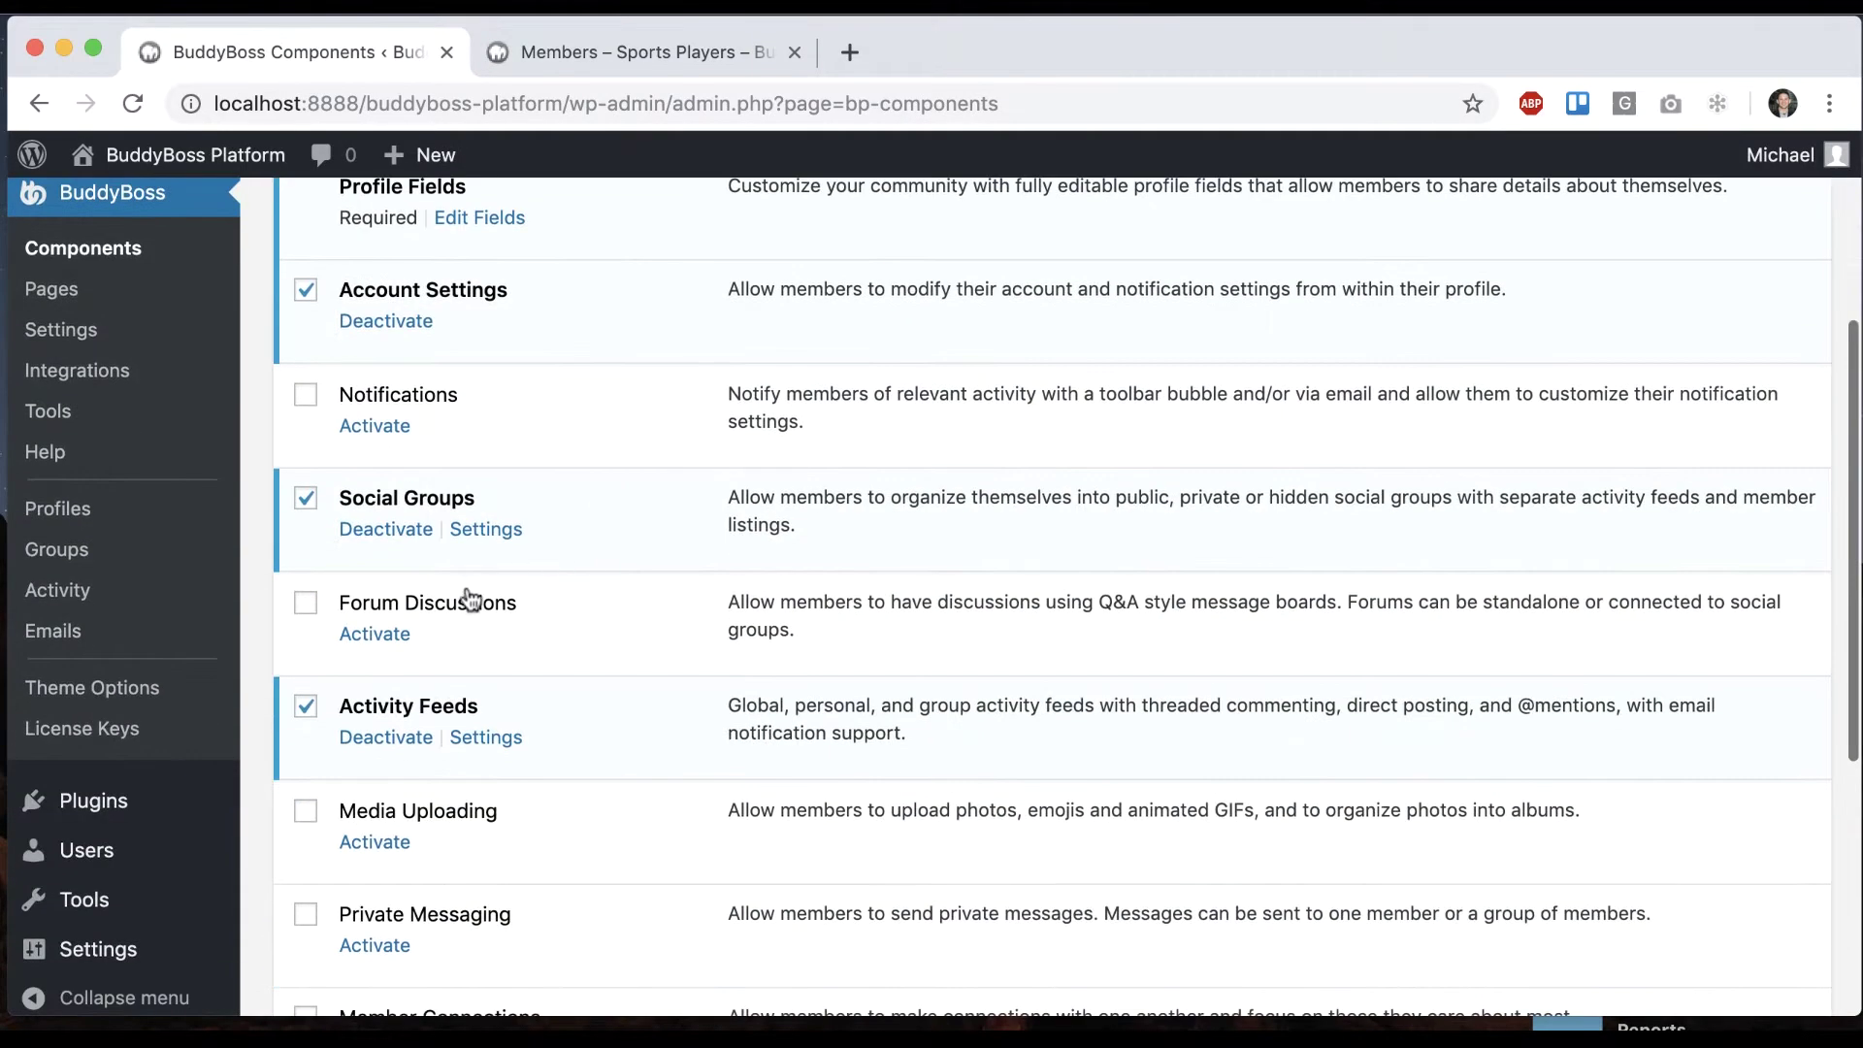
{"action": "left_click", "coordinate": [363, 635]}
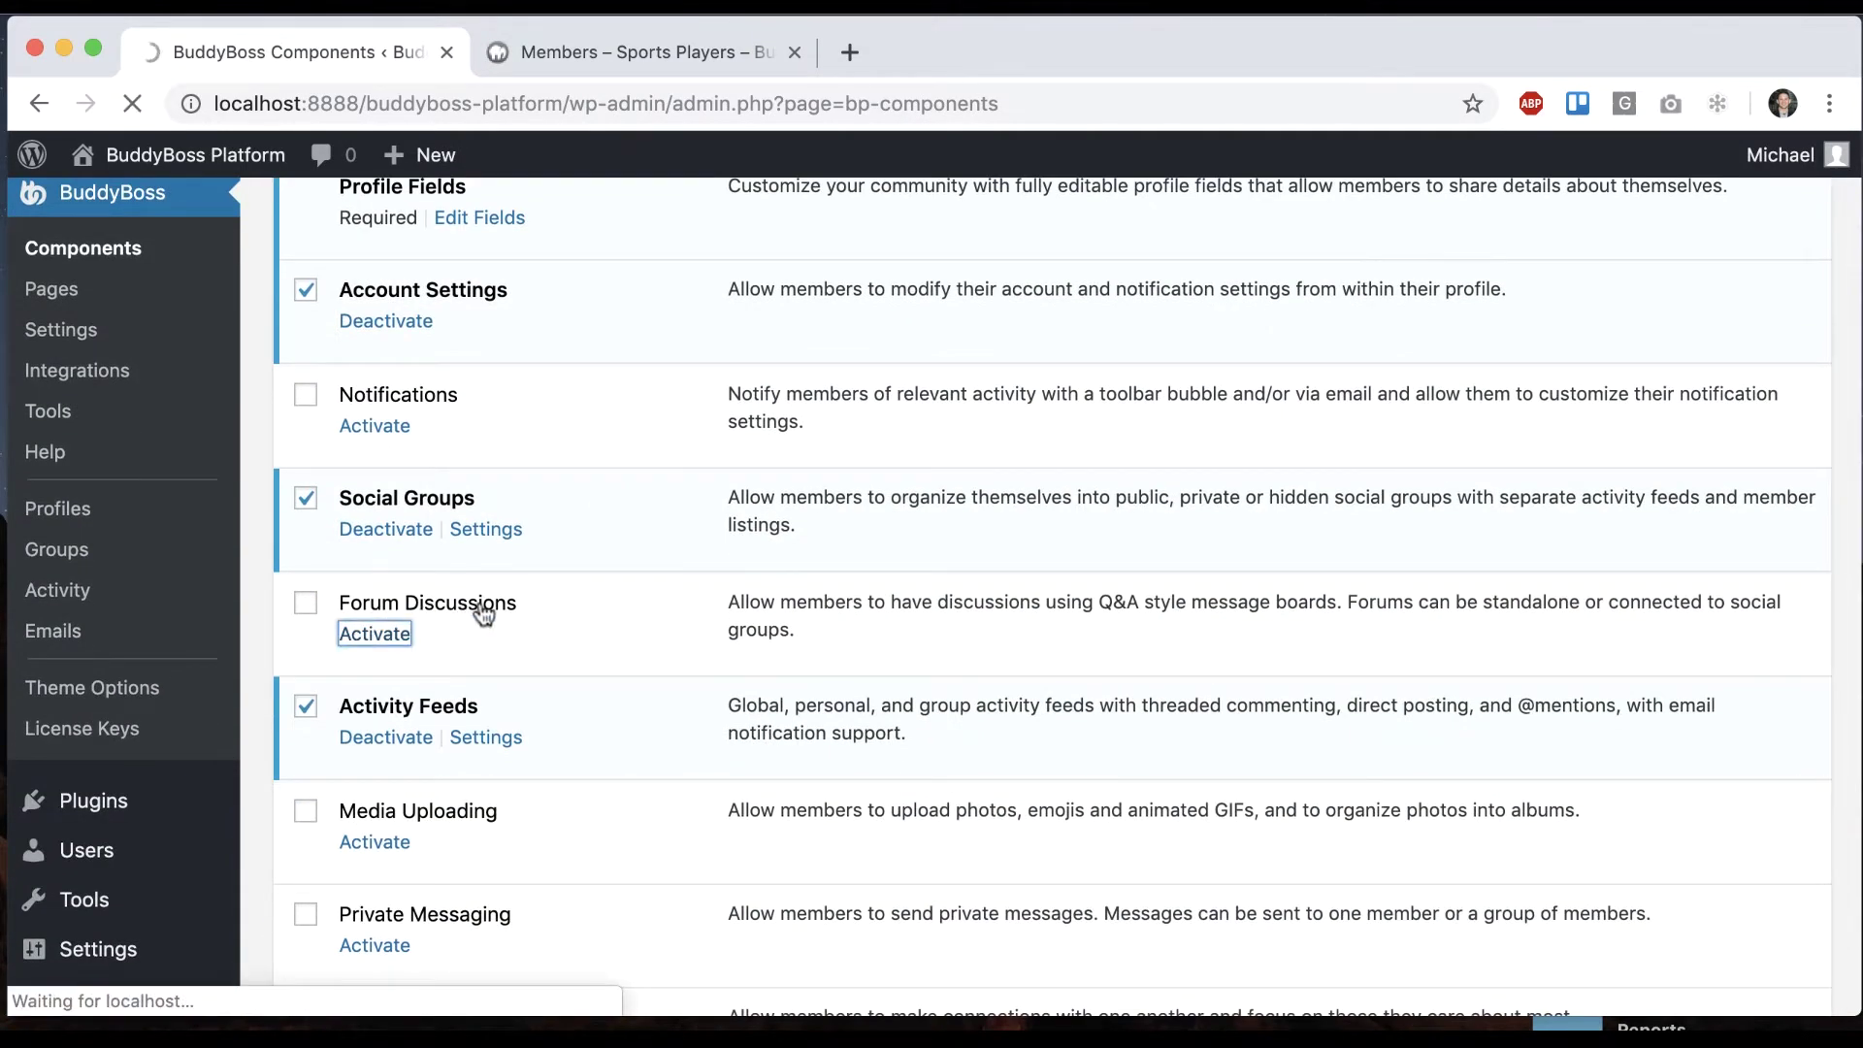
{"action": "scroll", "coordinate": [481, 605], "scroll_direction": "down", "scroll_amount": 3}
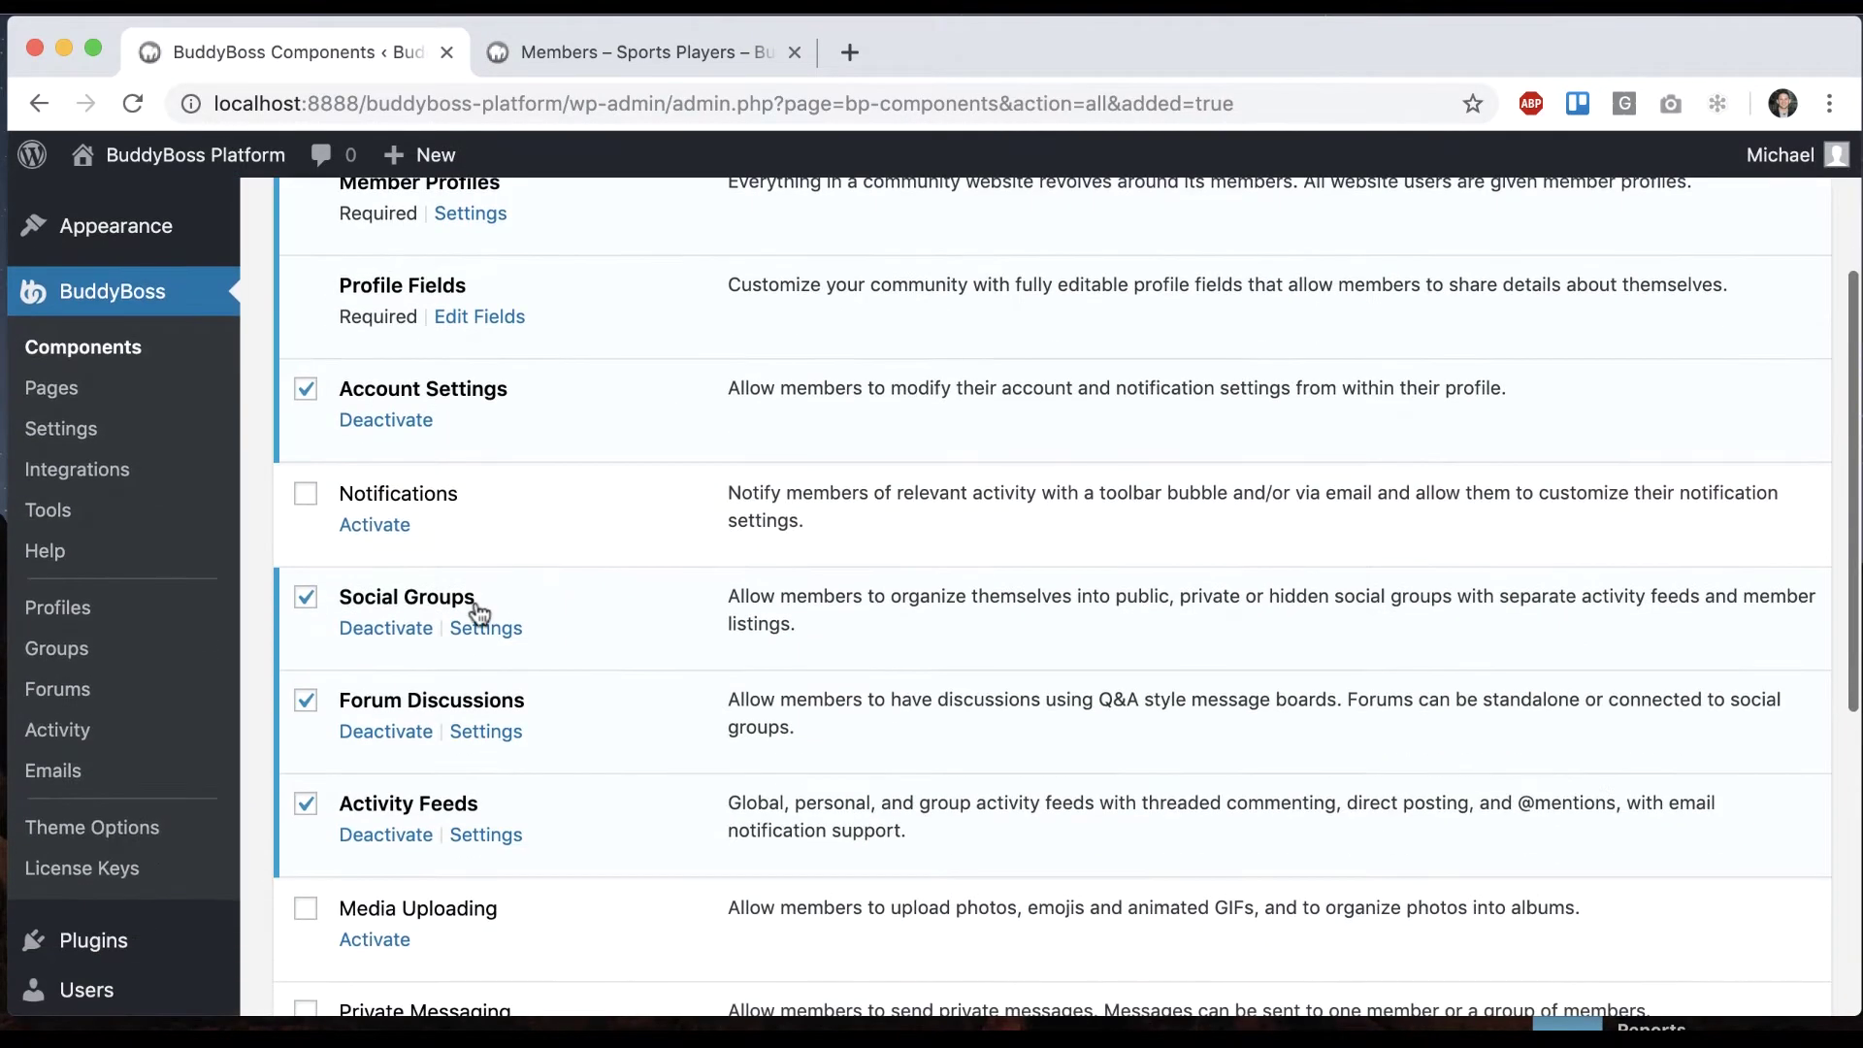
{"action": "left_click", "coordinate": [485, 731]}
{"action": "scroll", "coordinate": [668, 562], "scroll_direction": "down", "scroll_amount": 5}
{"action": "scroll", "coordinate": [613, 677], "scroll_direction": "down", "scroll_amount": 10}
{"action": "scroll", "coordinate": [612, 678], "scroll_direction": "down", "scroll_amount": 5}
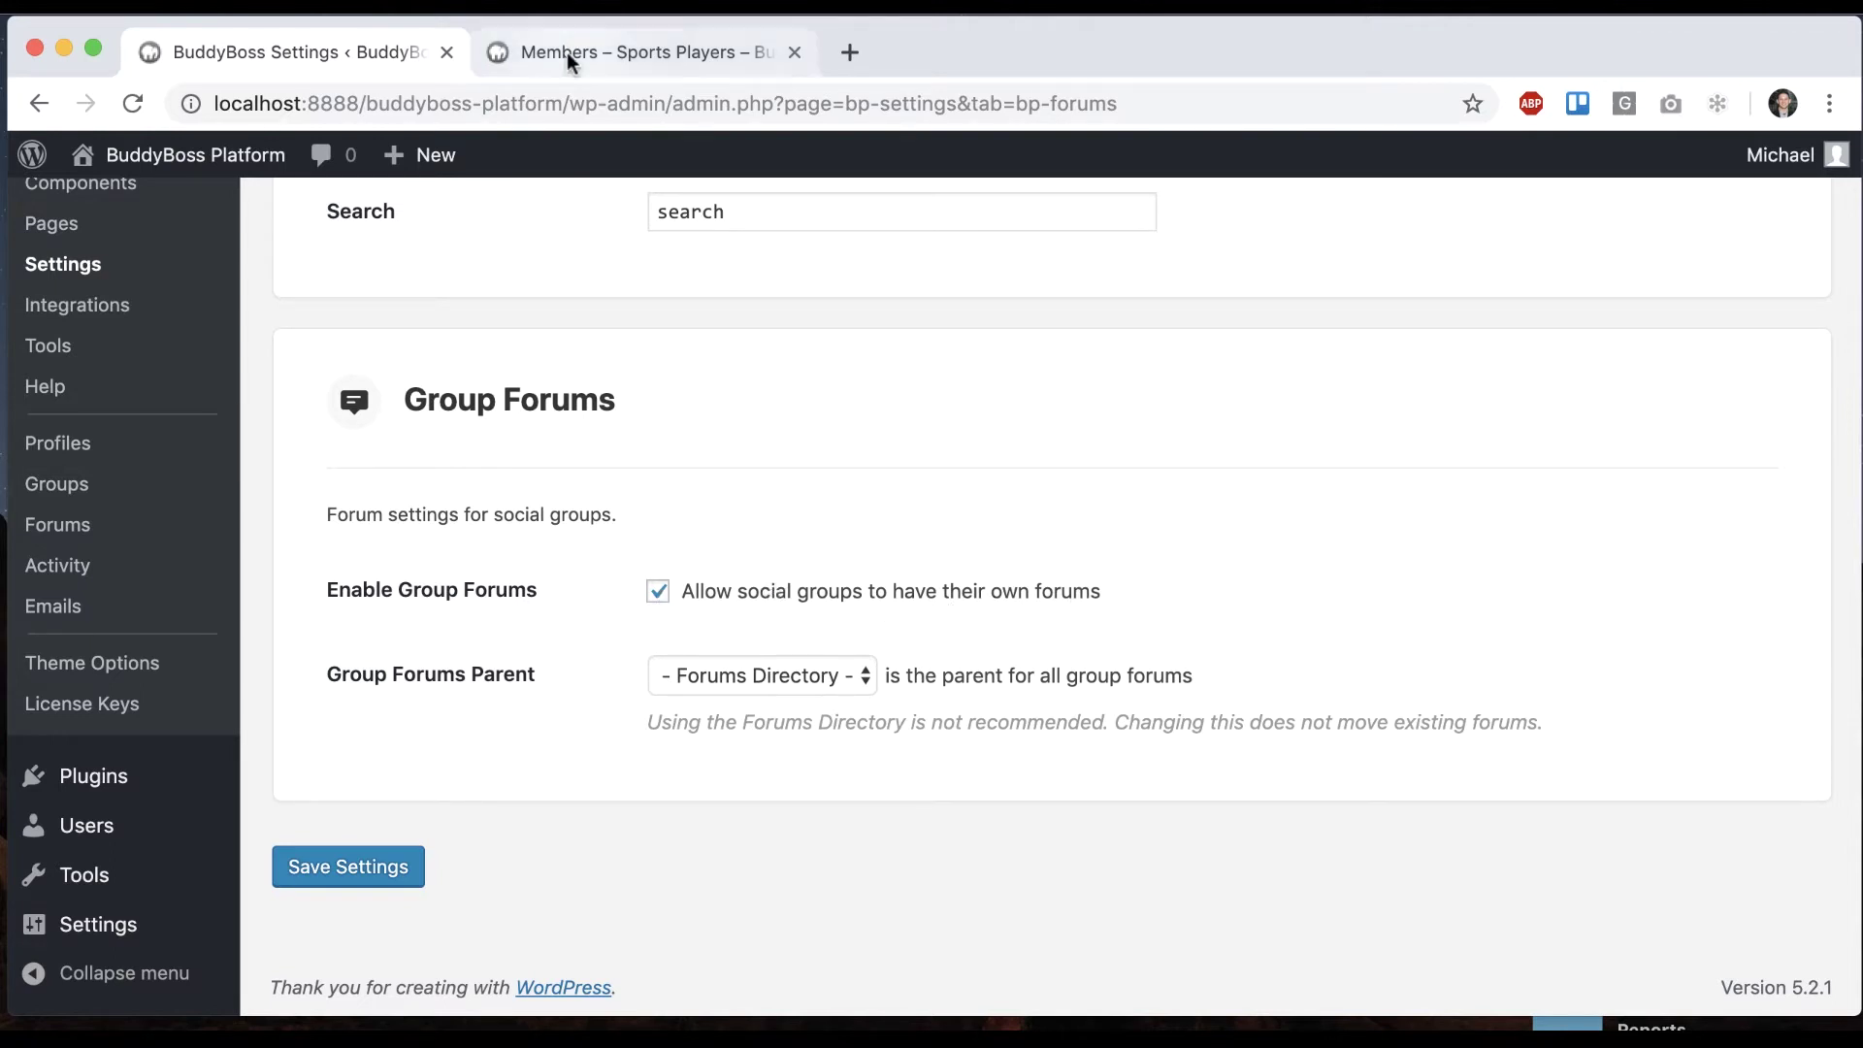
{"action": "left_click", "coordinate": [640, 52]}
Give the Sports Players group its own discussion forum and save the setting
{"action": "left_click", "coordinate": [685, 753]}
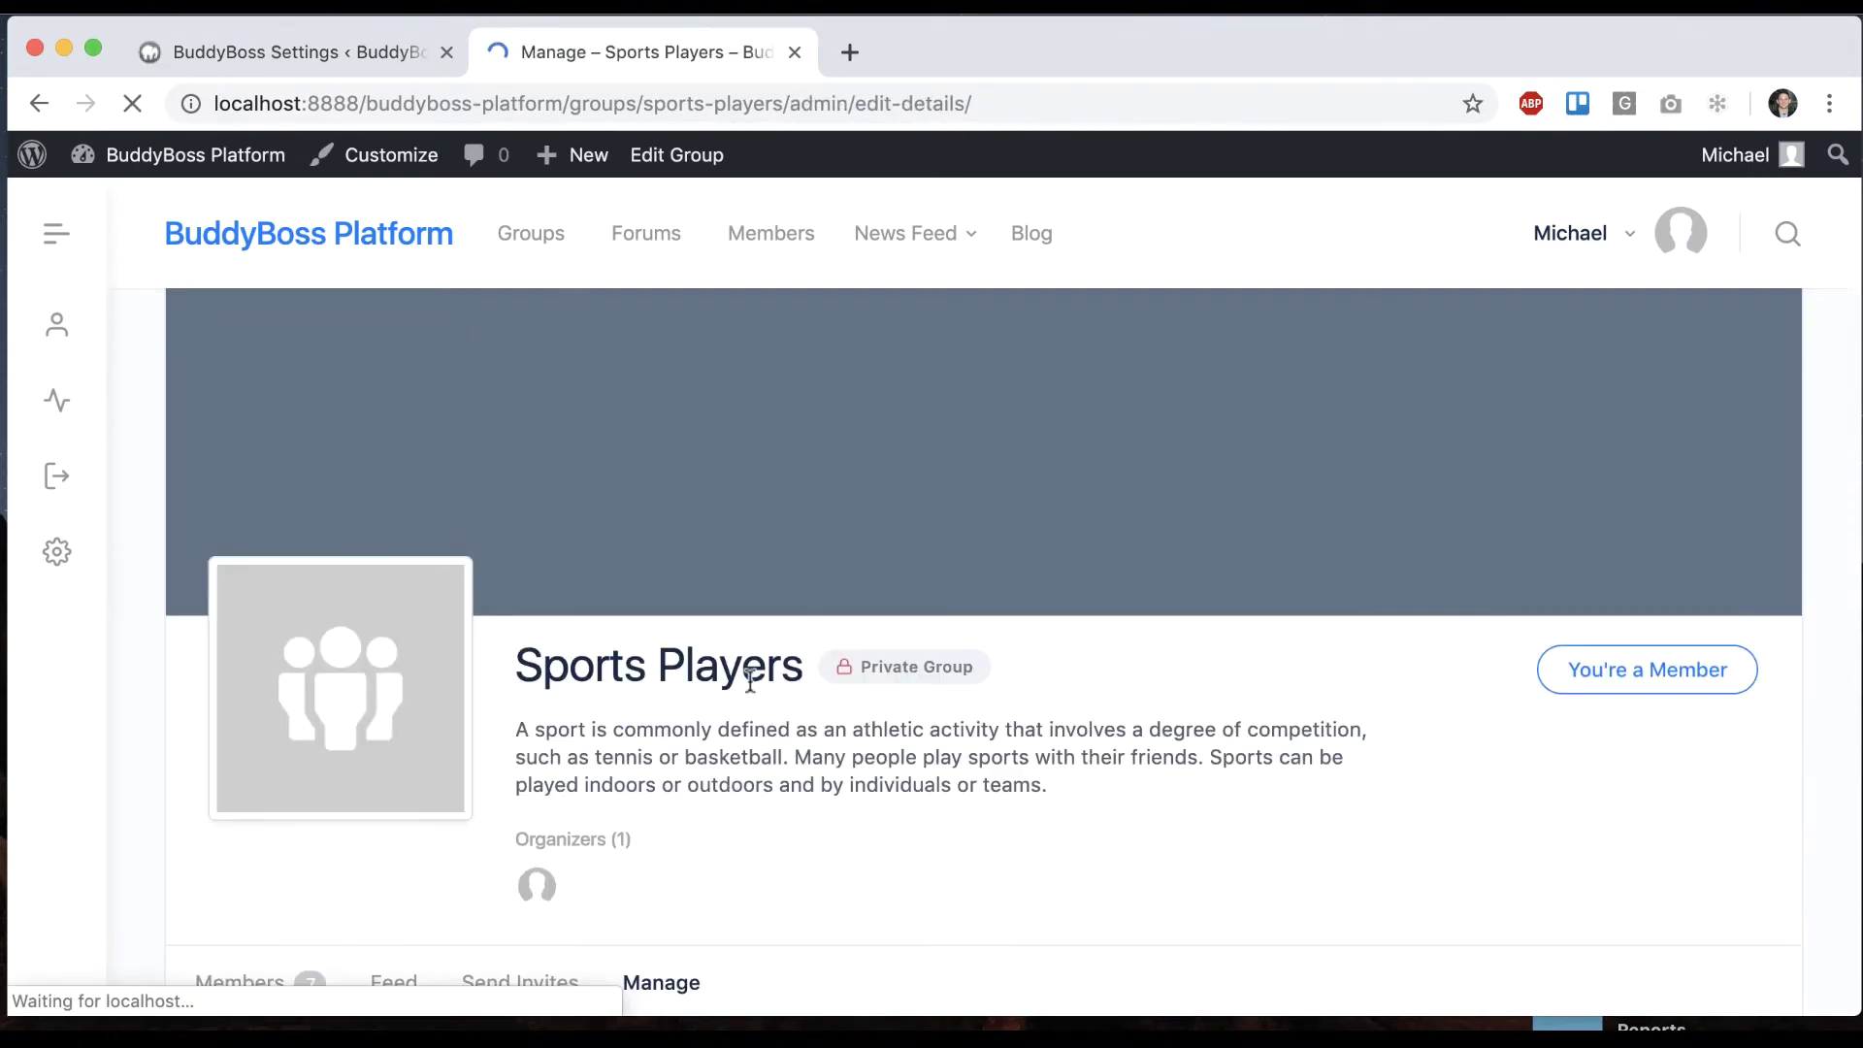
{"action": "scroll", "coordinate": [751, 678], "scroll_direction": "down", "scroll_amount": 5}
{"action": "scroll", "coordinate": [750, 679], "scroll_direction": "down", "scroll_amount": 3}
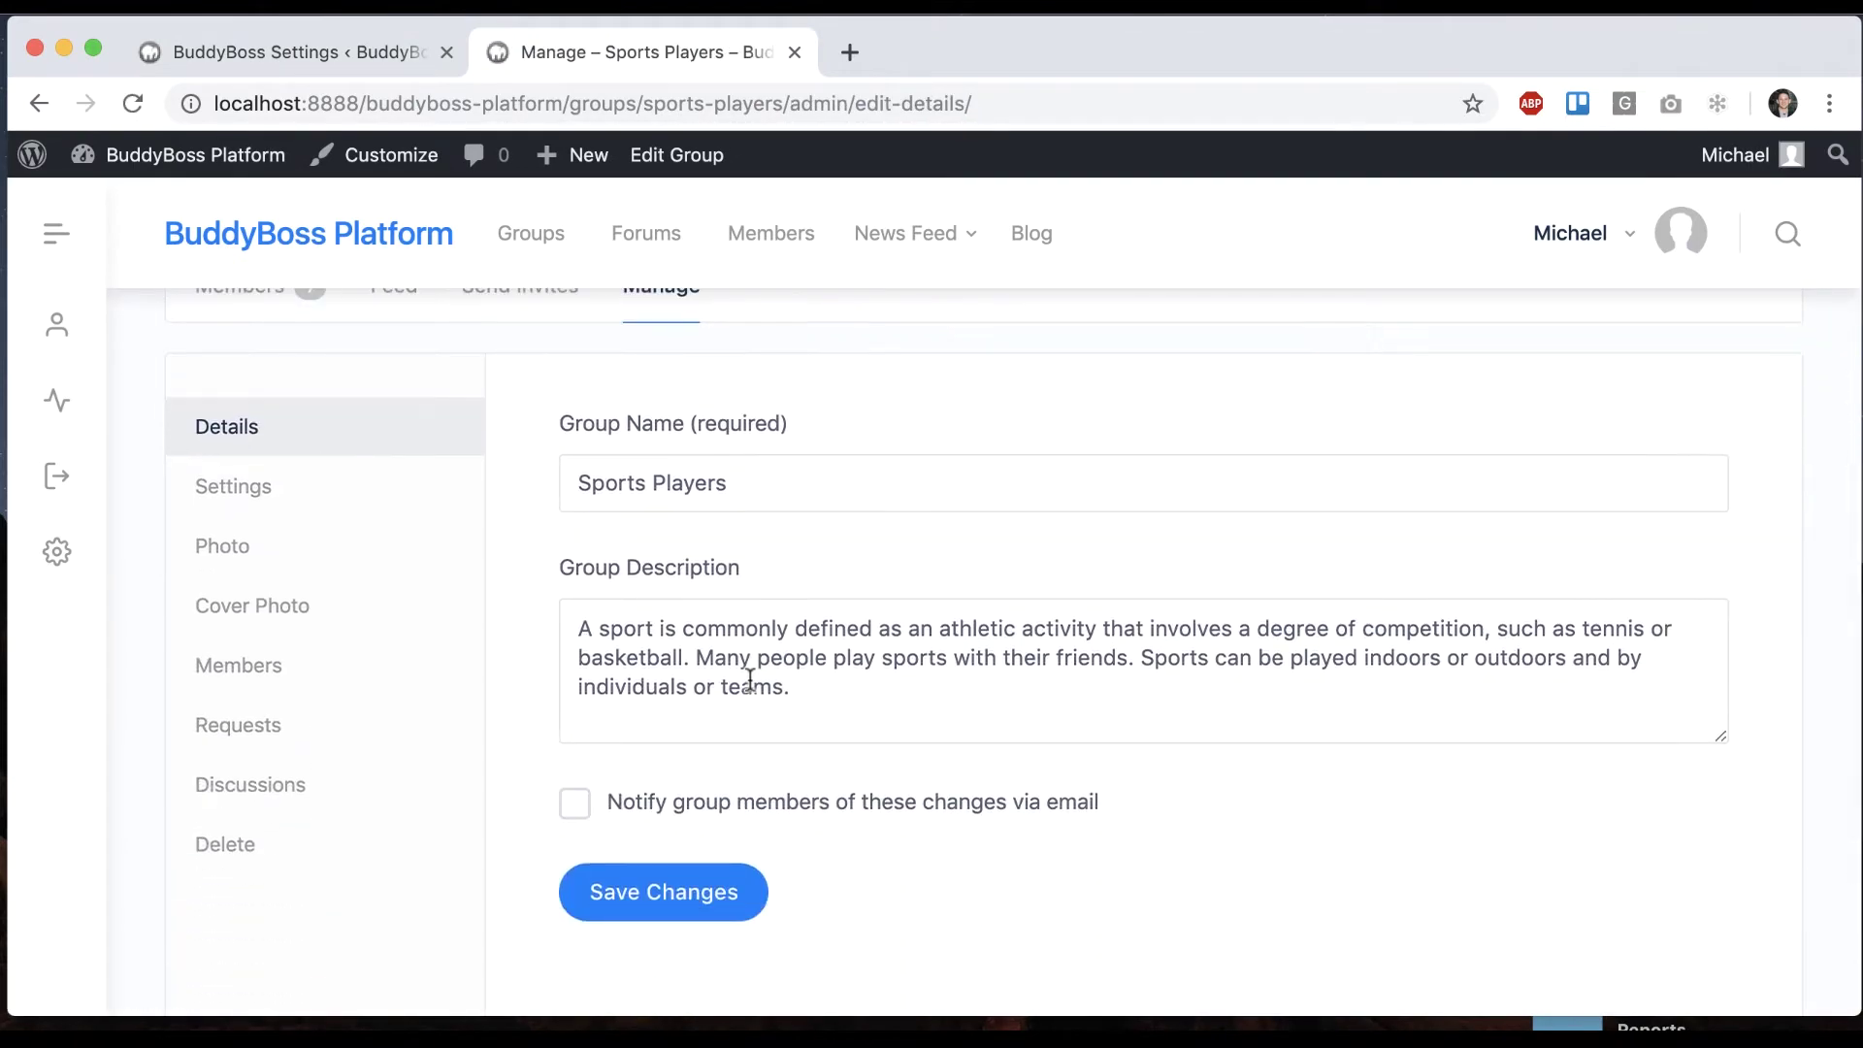
{"action": "left_click", "coordinate": [251, 789]}
{"action": "scroll", "coordinate": [759, 719], "scroll_direction": "down", "scroll_amount": 5}
{"action": "scroll", "coordinate": [759, 719], "scroll_direction": "down", "scroll_amount": 3}
{"action": "left_click", "coordinate": [576, 578]}
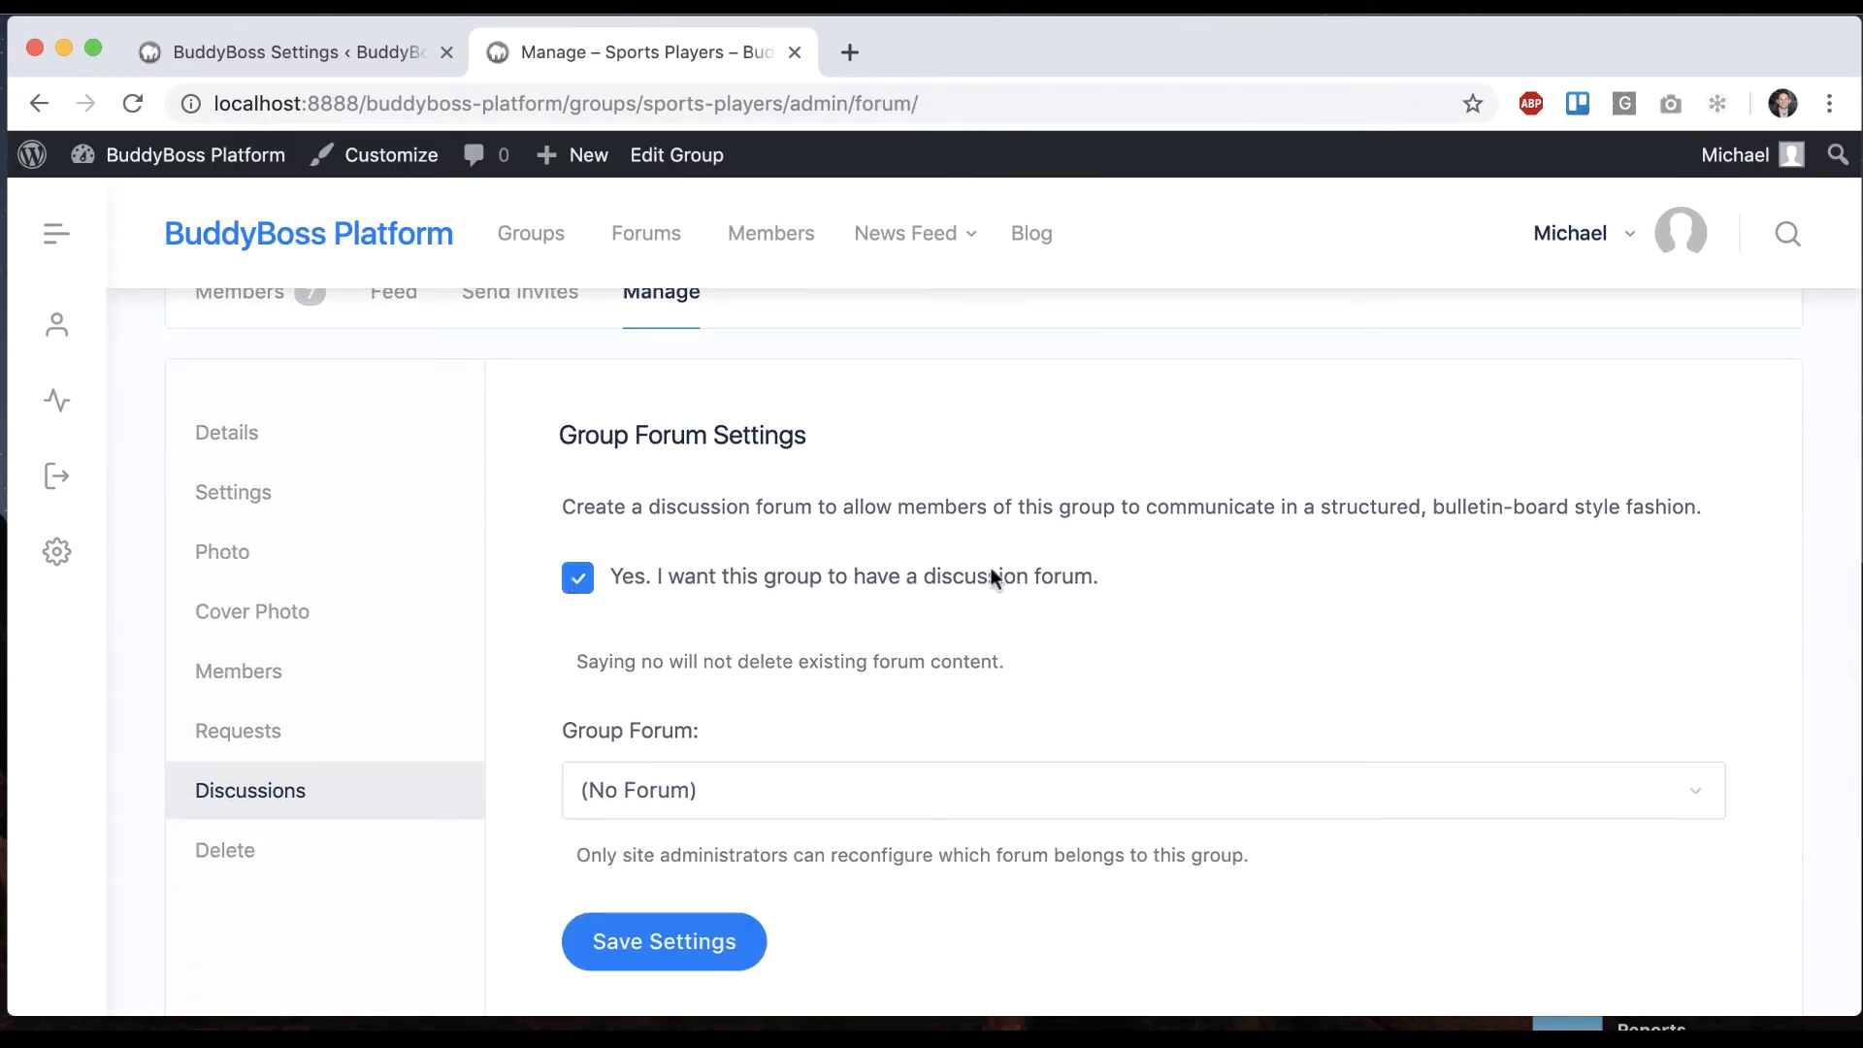
{"action": "left_click", "coordinate": [663, 940]}
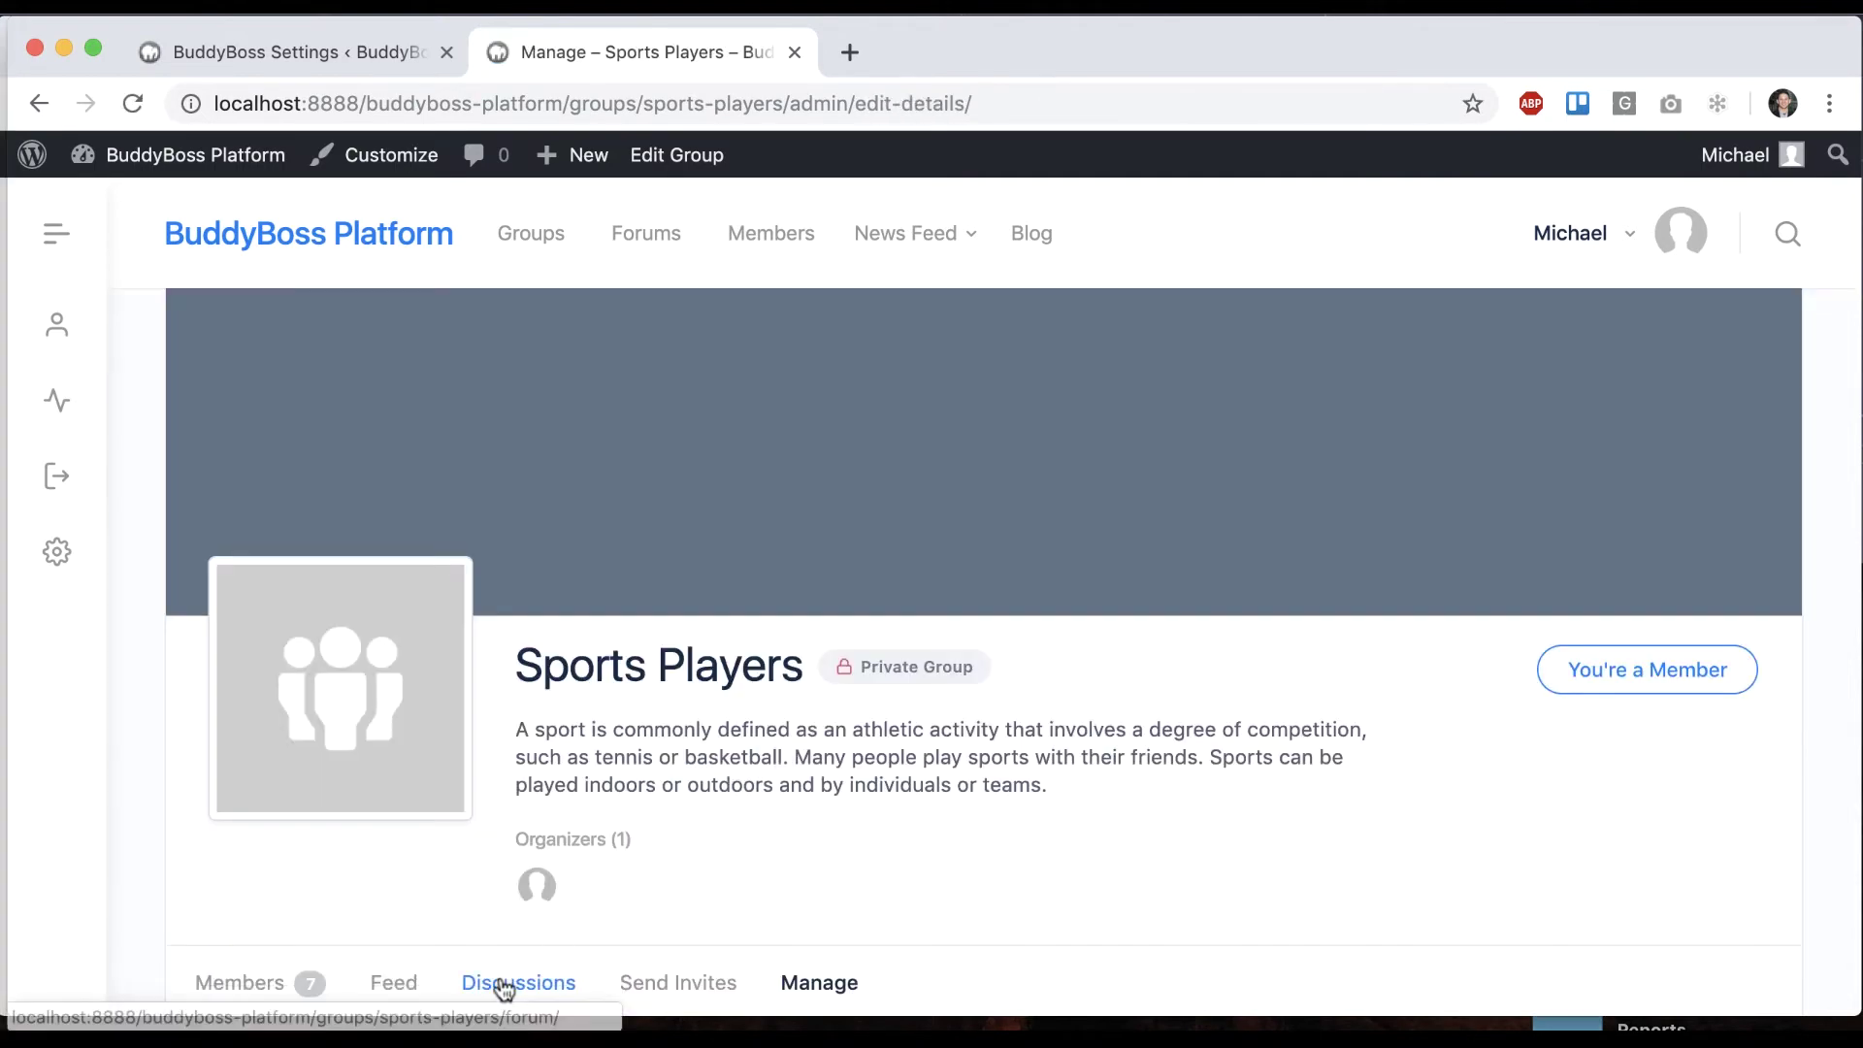
{"action": "scroll", "coordinate": [657, 586], "scroll_direction": "down", "scroll_amount": 3}
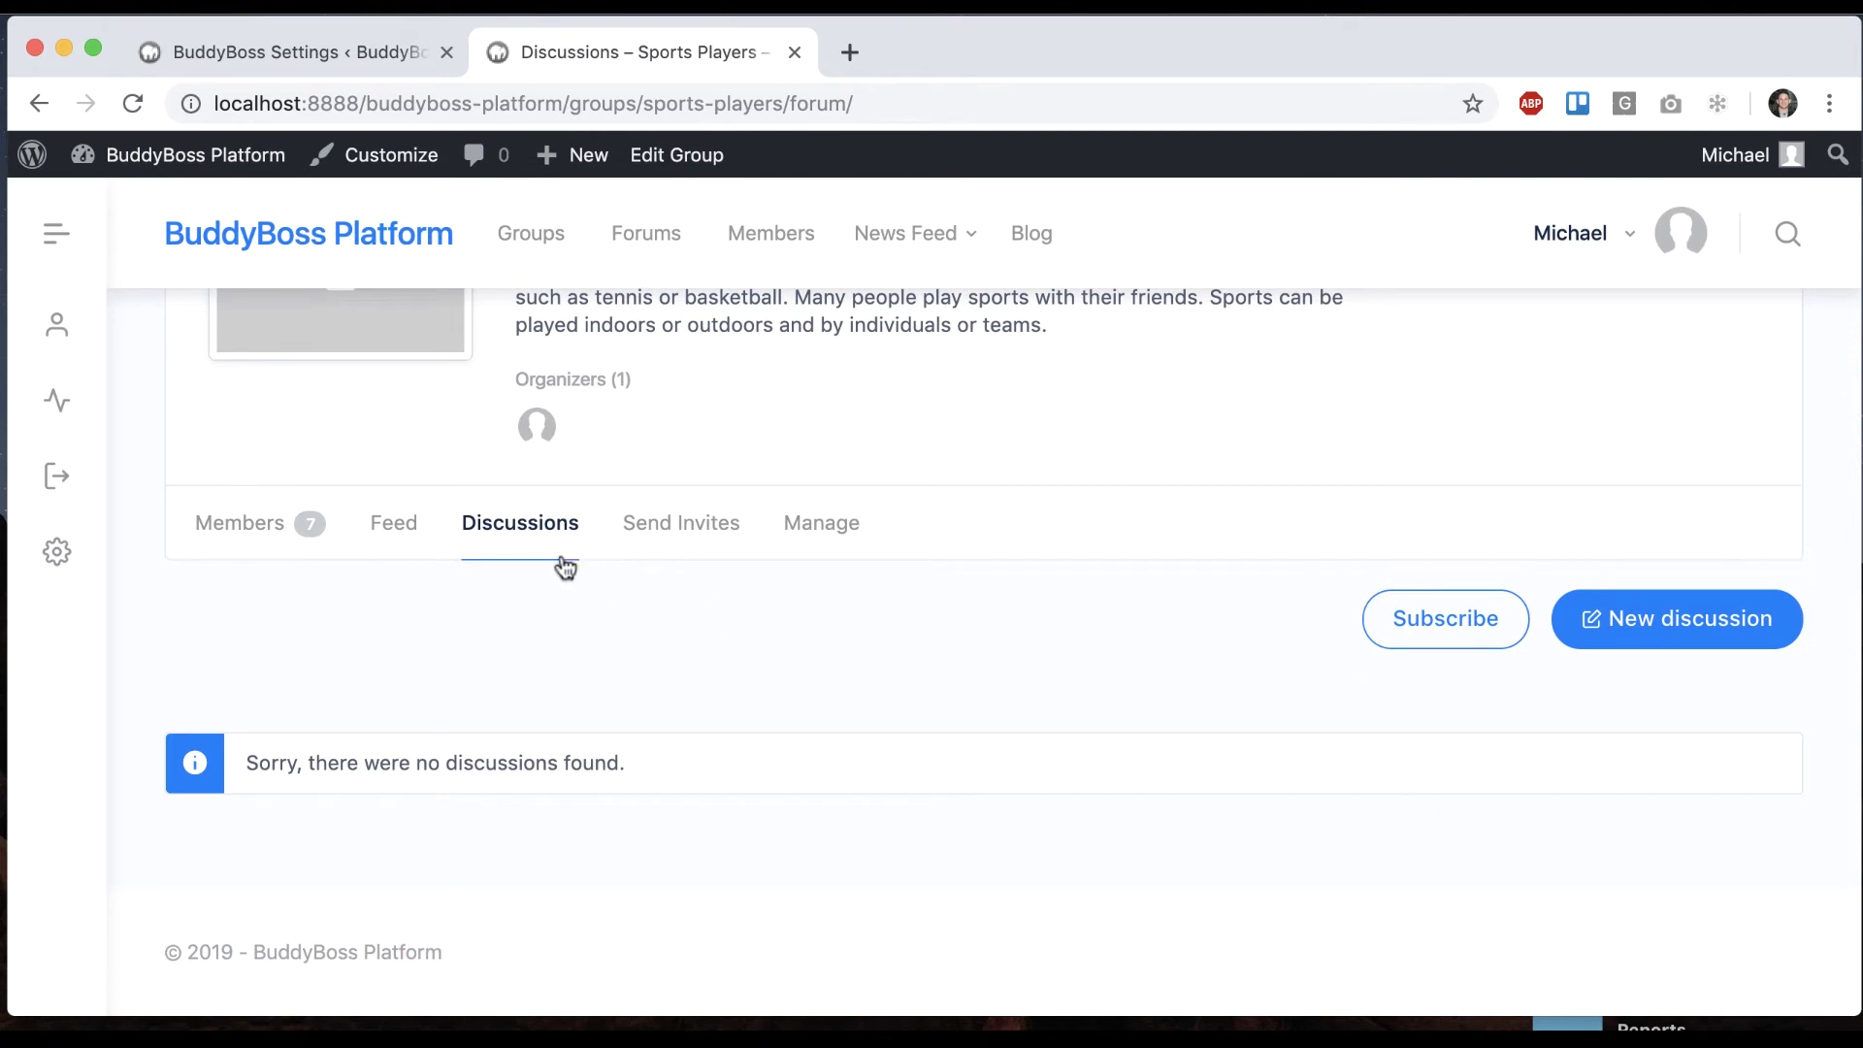
Post a first group discussion titled 'saying hello' with the message 'hey guys'
{"action": "left_click", "coordinate": [1620, 619]}
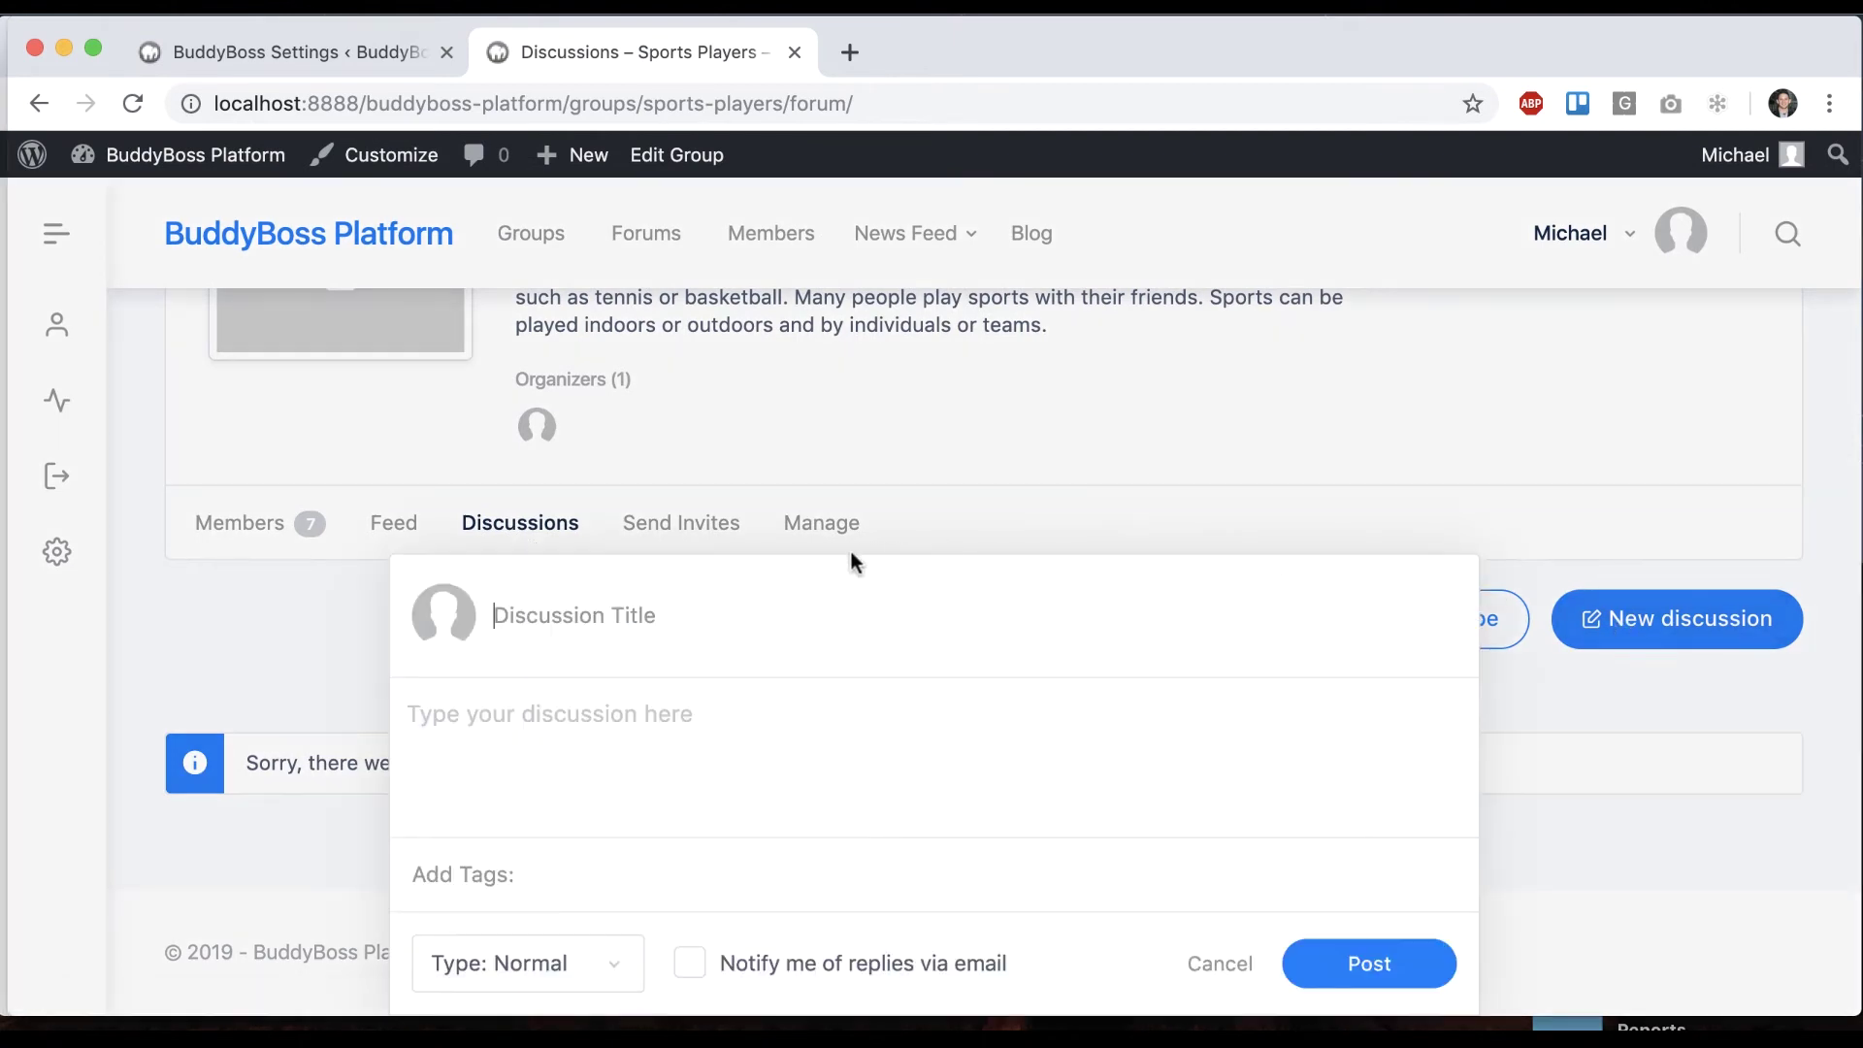
{"action": "type", "text": "saying hello"}
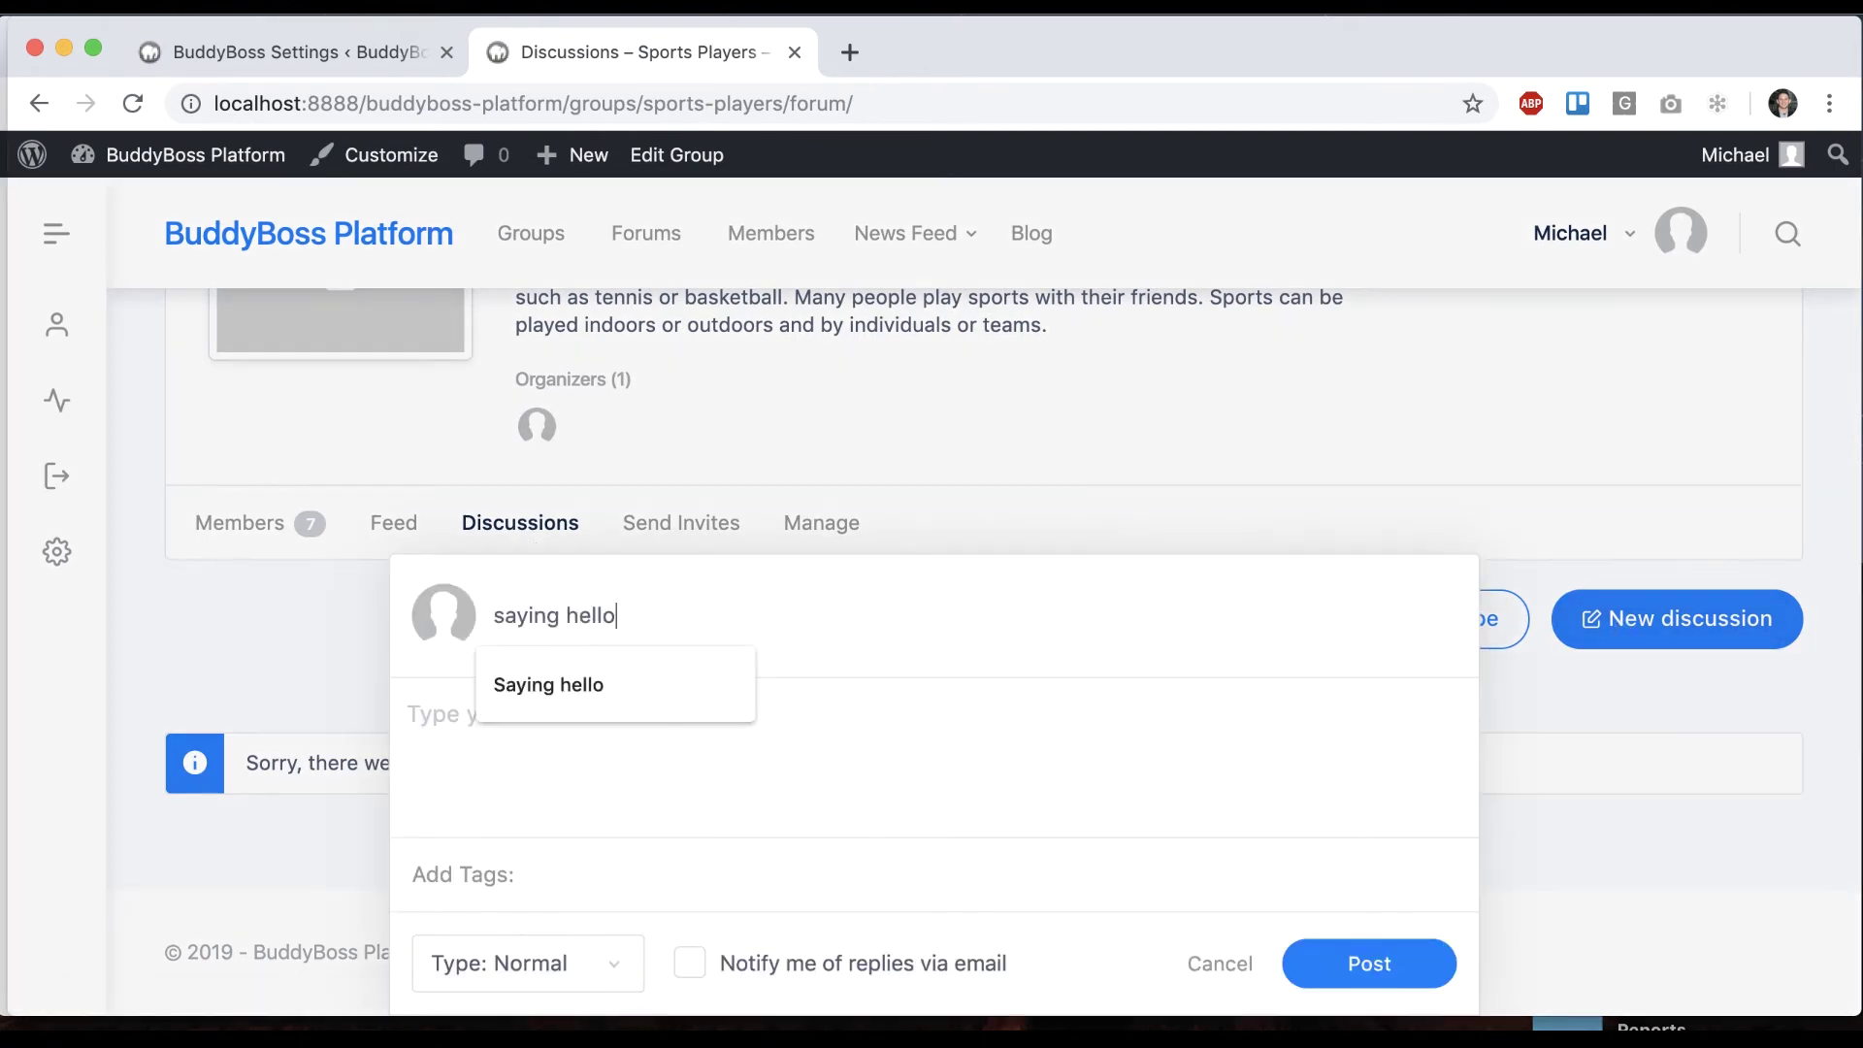
{"action": "left_click", "coordinate": [749, 743]}
{"action": "type", "text": "hey guys"}
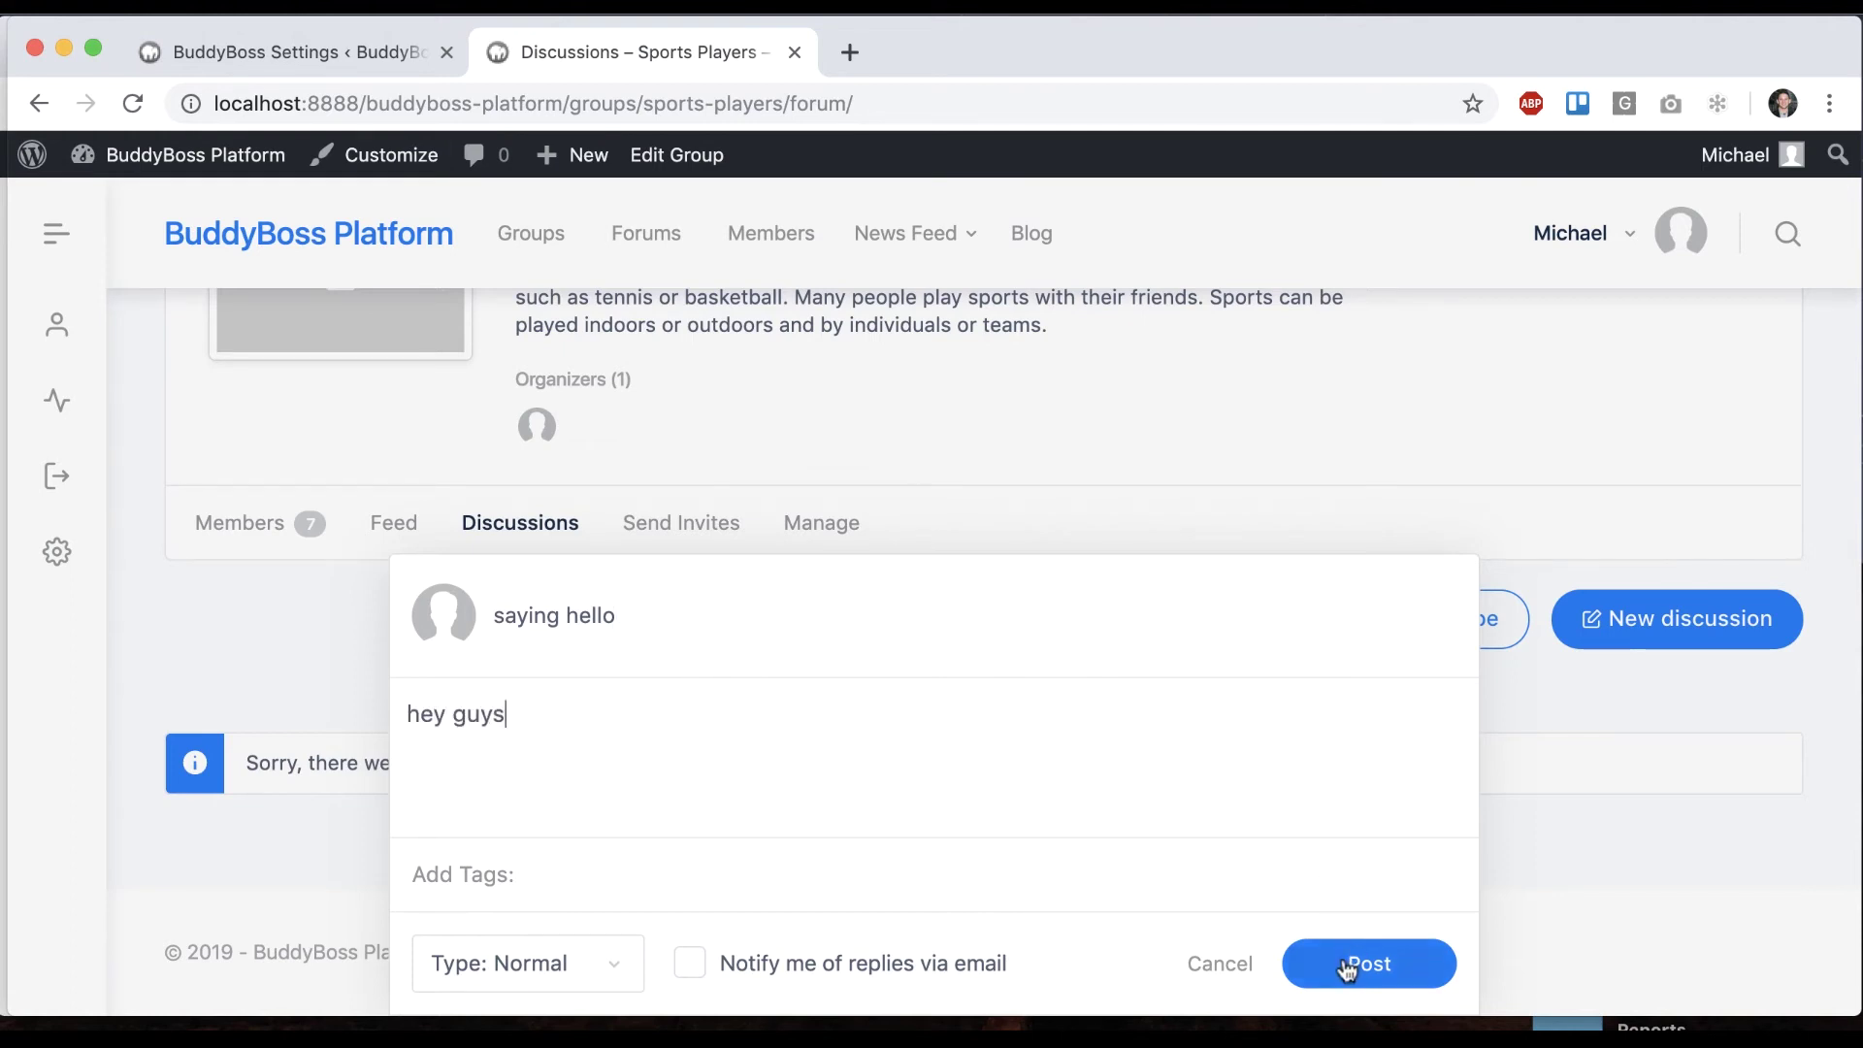
{"action": "left_click", "coordinate": [1347, 965]}
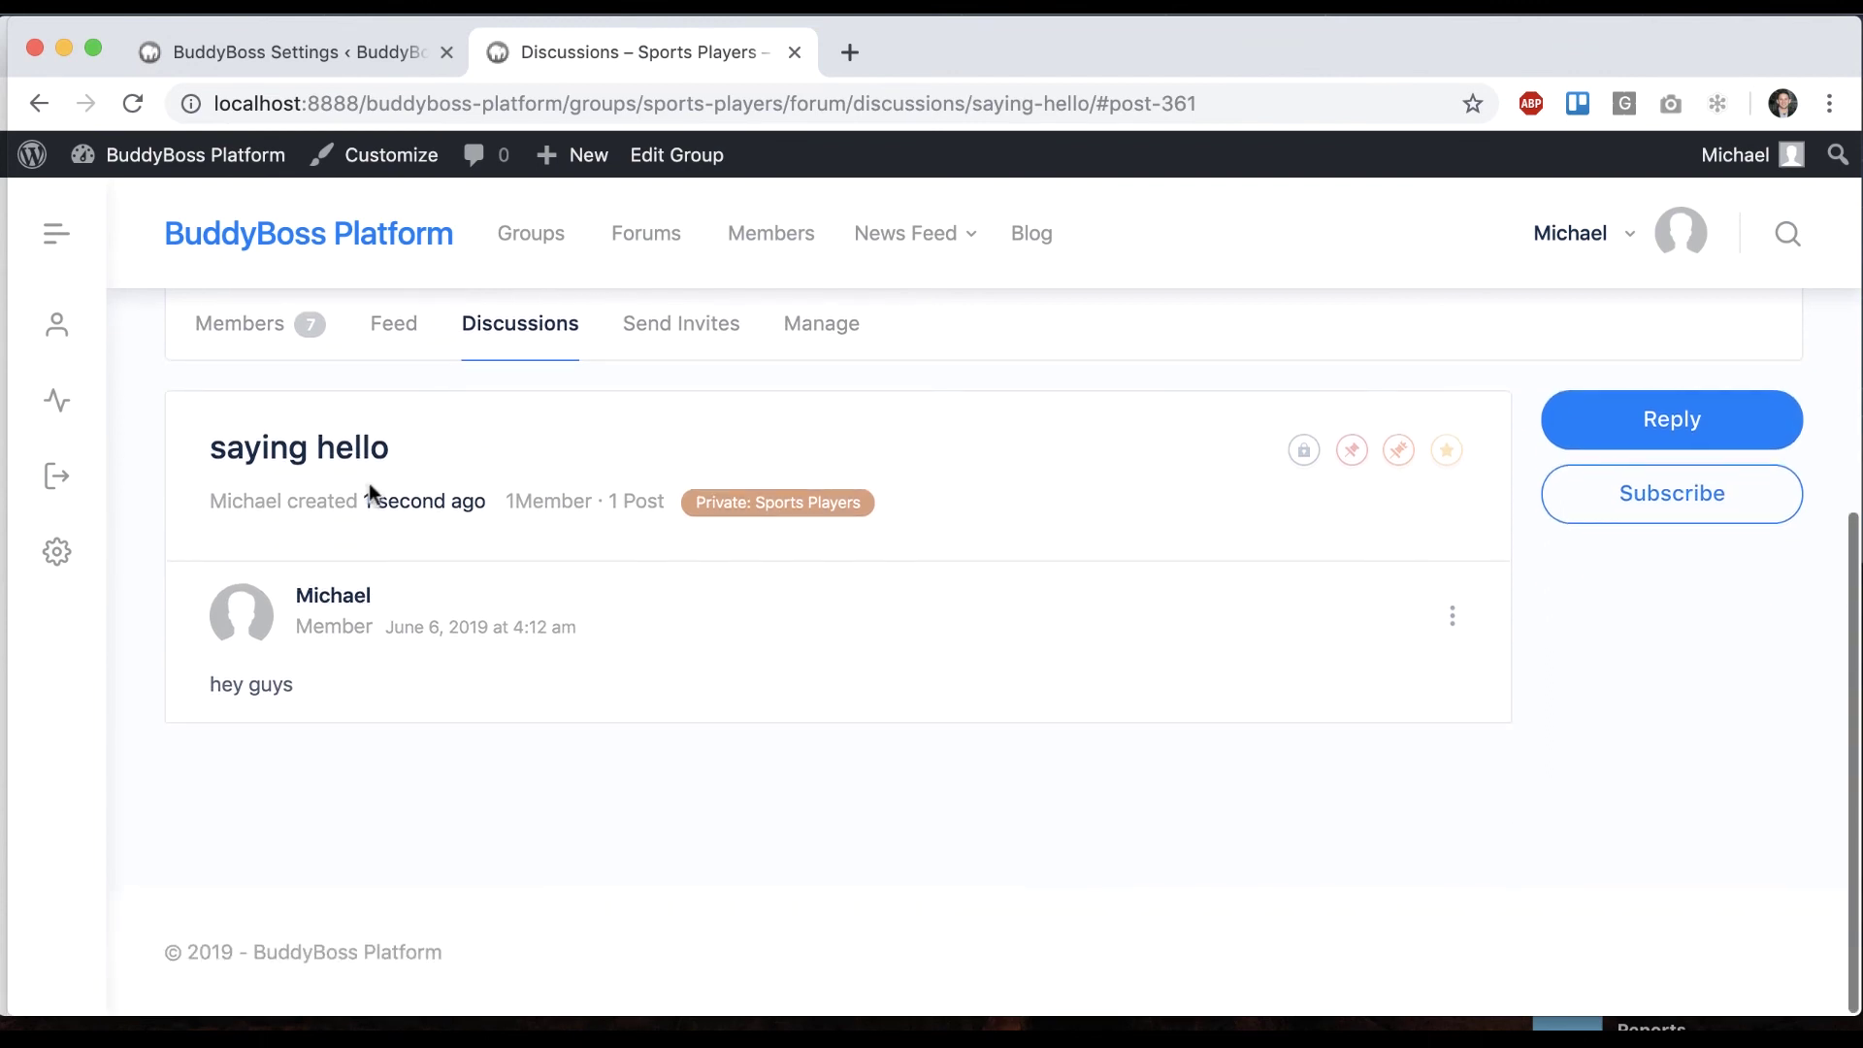
{"action": "scroll", "coordinate": [743, 713], "scroll_direction": "up", "scroll_amount": 2}
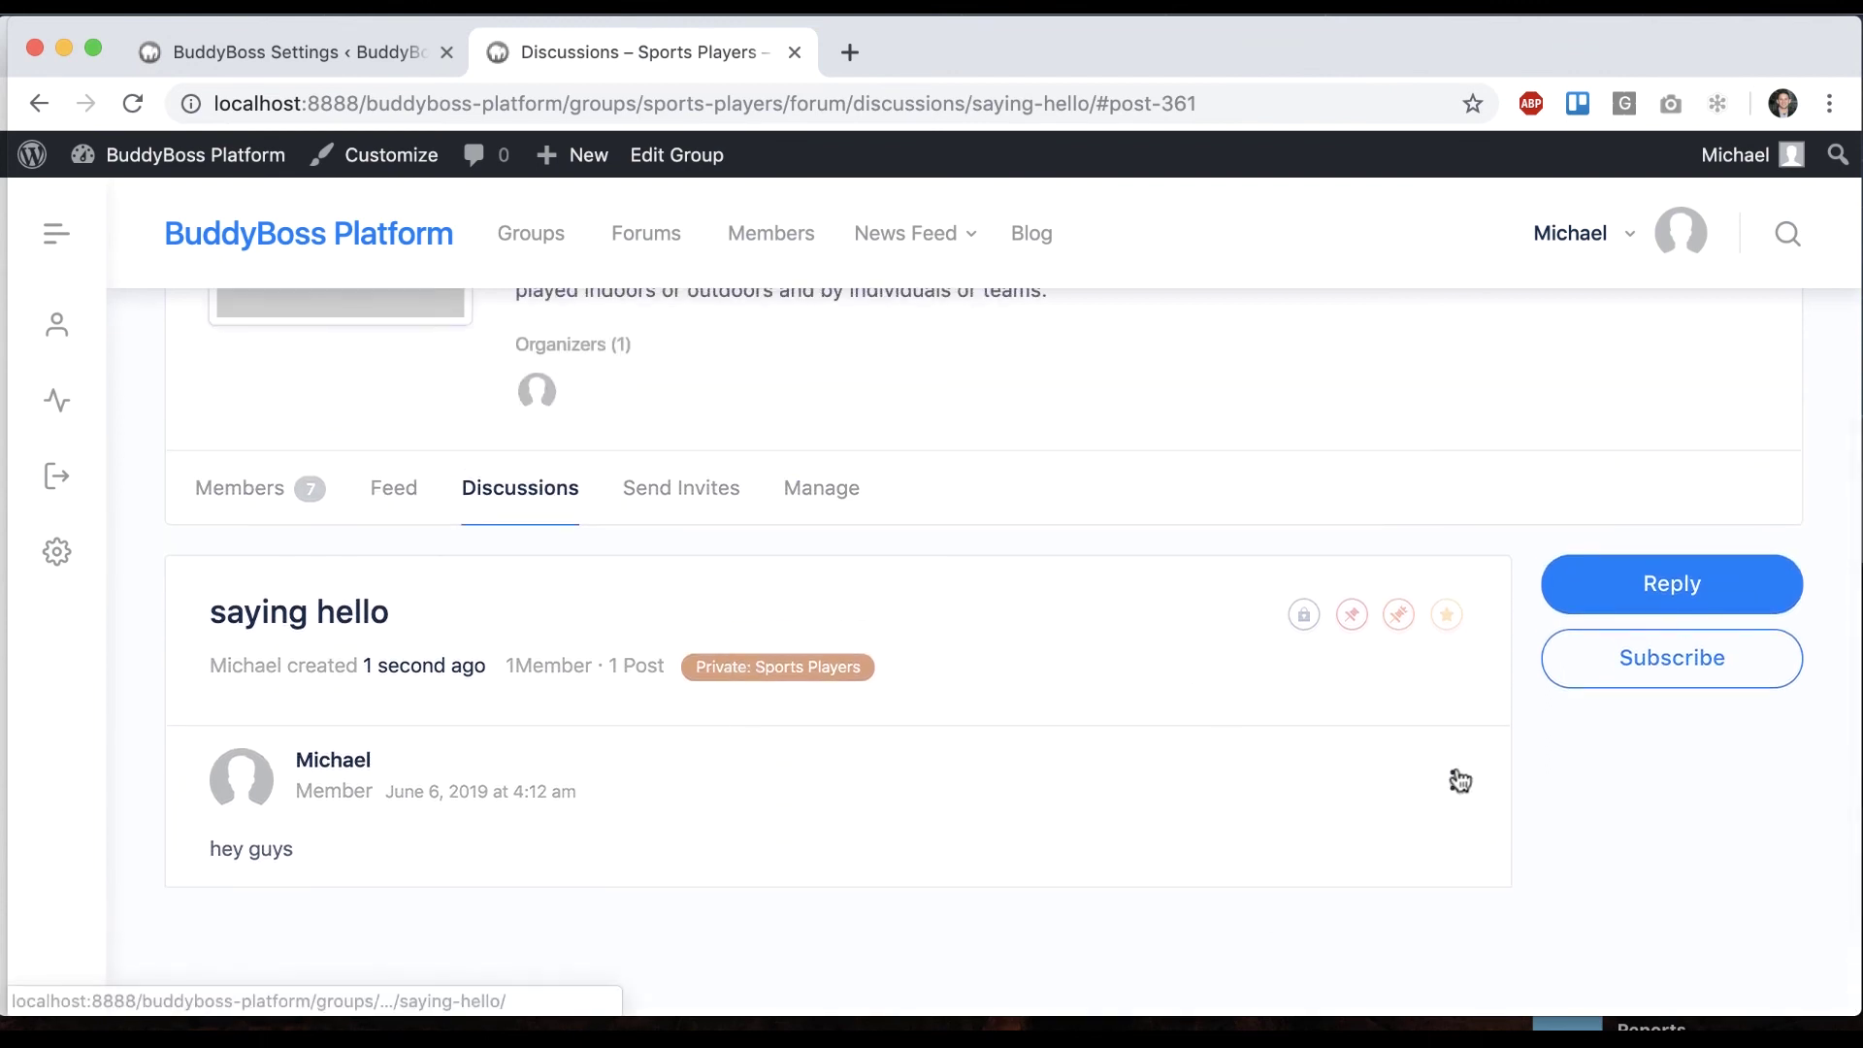